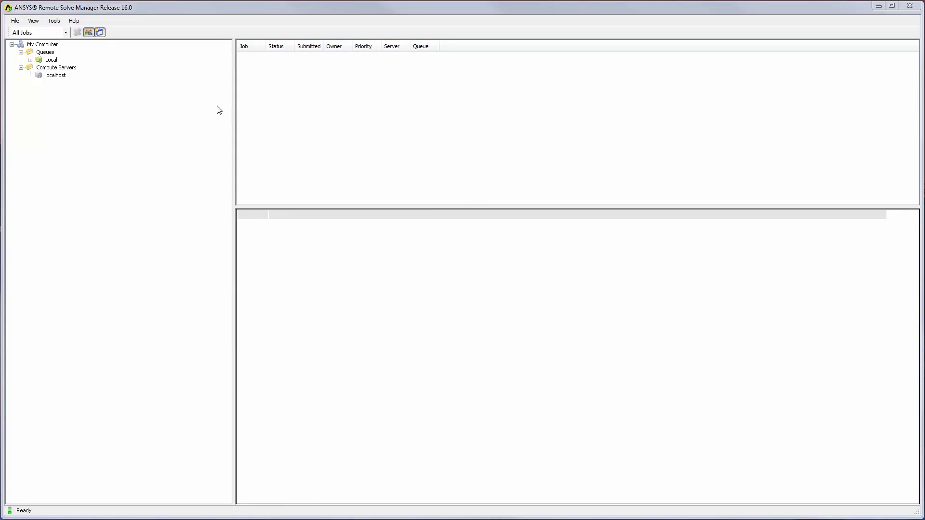
- Add a compute server with display name 'Cluster Head Node' and machine name 'localhost'
{"action": "double_click", "coordinate": [67, 71]}
{"action": "right_click", "coordinate": [67, 70]}
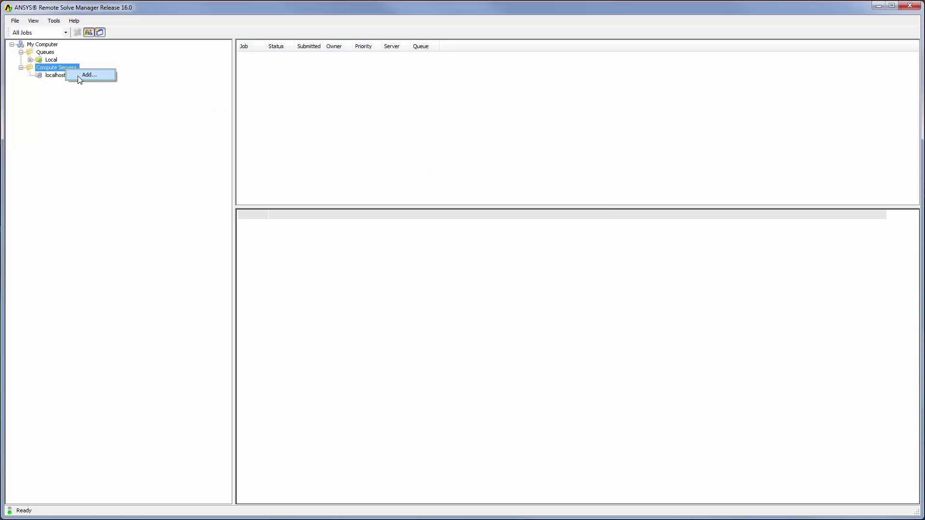
{"action": "left_click", "coordinate": [80, 76]}
{"action": "left_click_drag", "start_coordinate": [417, 133], "coordinate": [459, 134]}
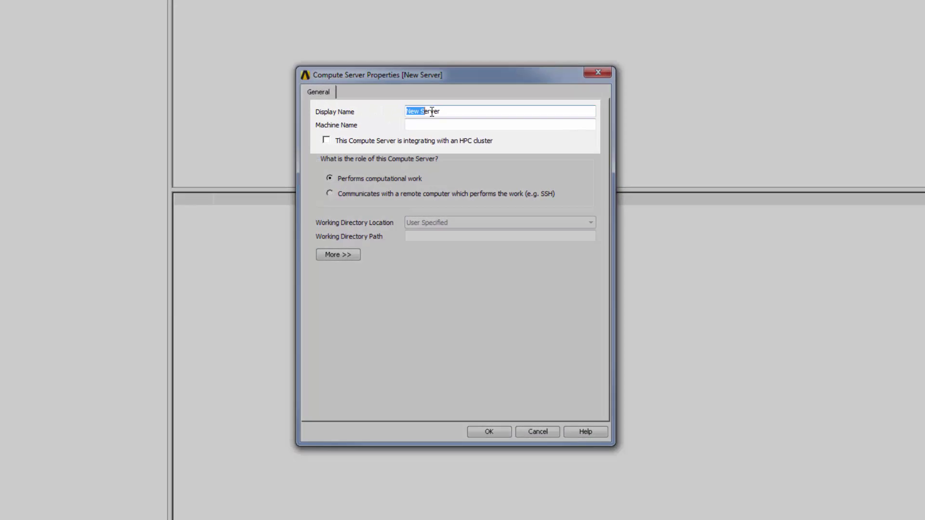
{"action": "type", "text": "Clus"}
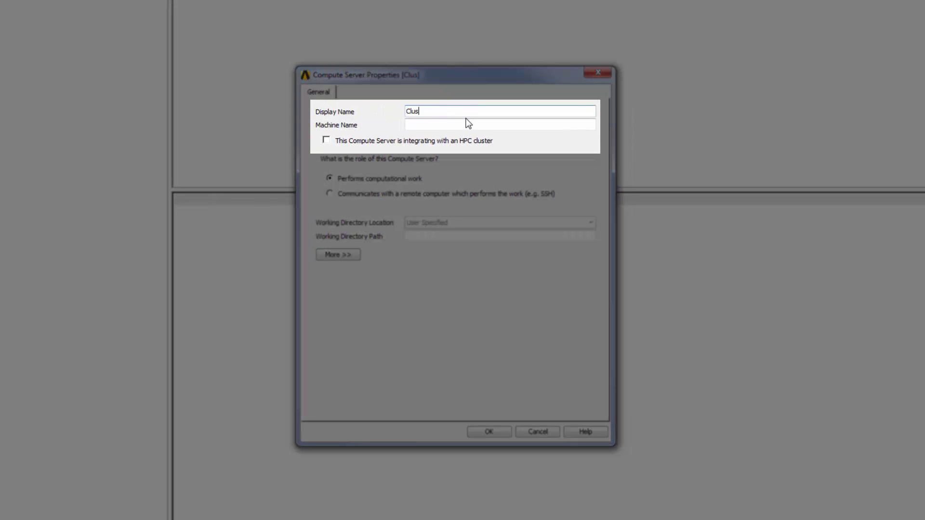
{"action": "type", "text": "ter Head Node"}
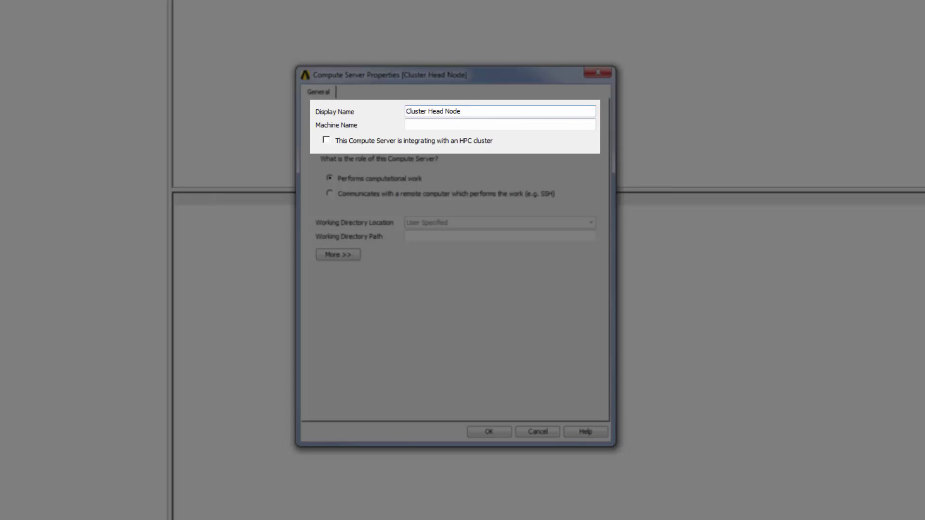
{"action": "left_click", "coordinate": [415, 127]}
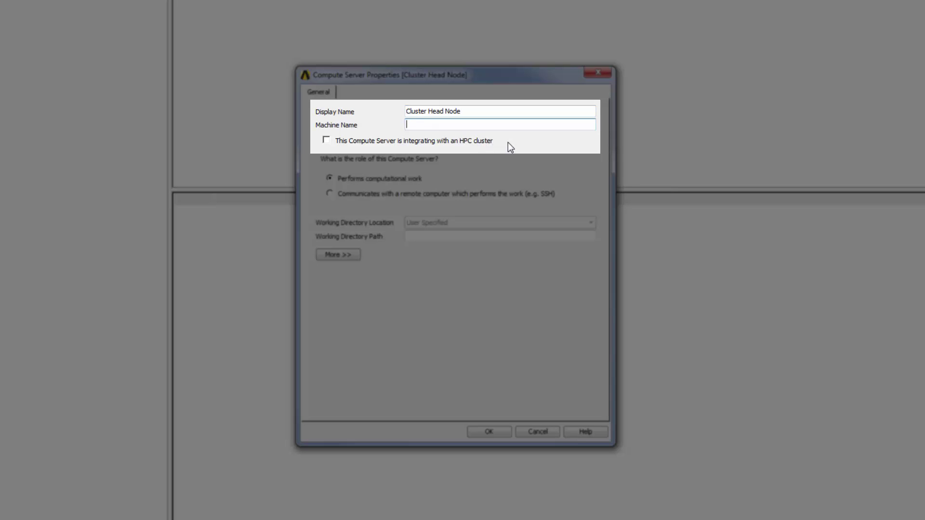
{"action": "type", "text": "localhost"}
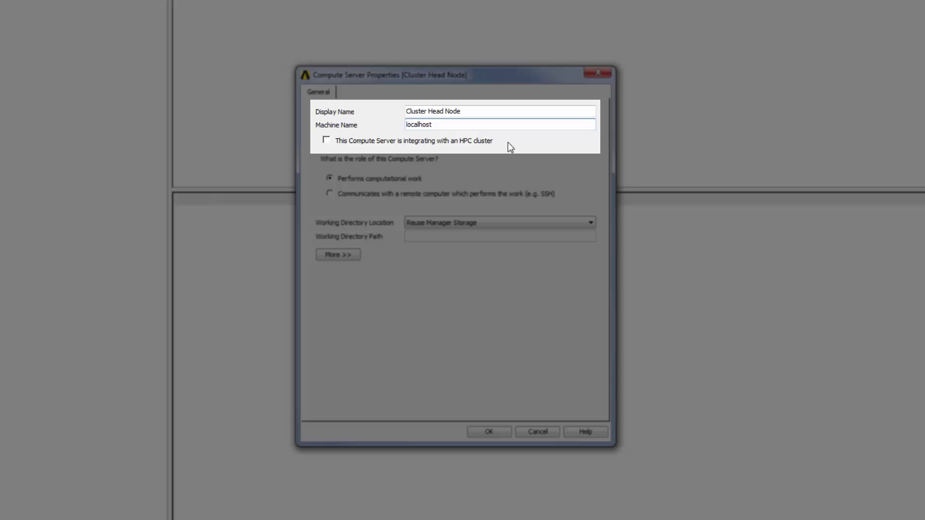
- Enable HPC cluster integration and raise the server's maximum number of jobs to 10
{"action": "left_click", "coordinate": [329, 140]}
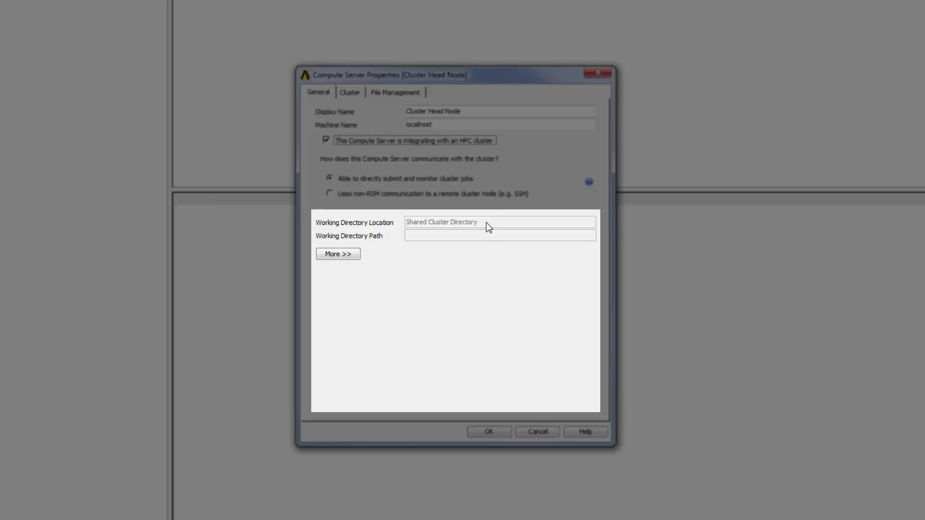
{"action": "left_click", "coordinate": [356, 254]}
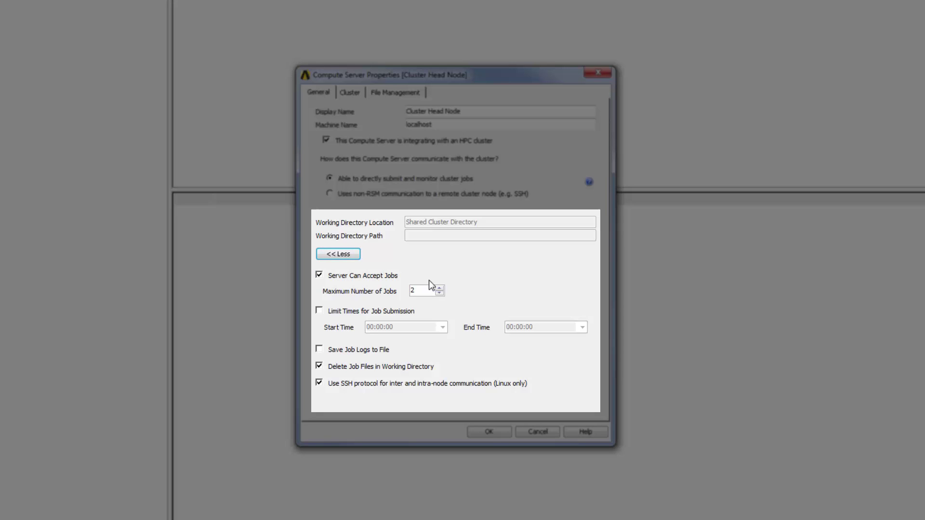
{"action": "left_click", "coordinate": [439, 288]}
{"action": "left_click", "coordinate": [440, 287]}
{"action": "left_click", "coordinate": [439, 287]}
{"action": "left_click", "coordinate": [439, 288]}
{"action": "left_click", "coordinate": [440, 288]}
{"action": "left_click", "coordinate": [439, 287]}
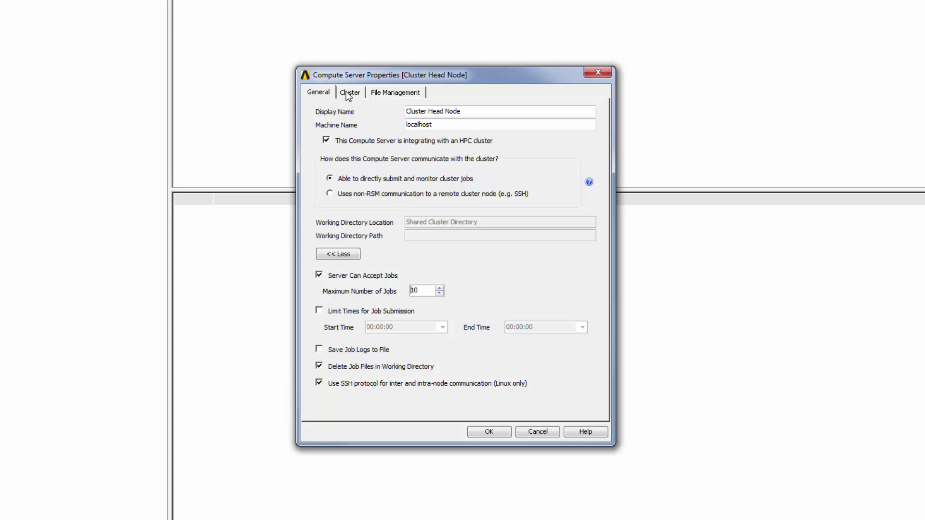
- Choose UGE (SGE) as the cluster type on the Cluster tab
{"action": "left_click", "coordinate": [349, 93]}
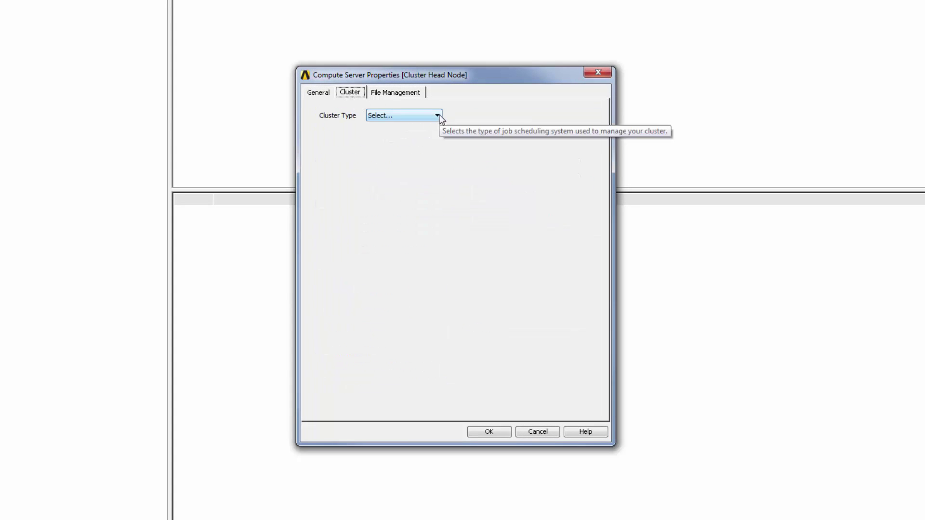
{"action": "left_click", "coordinate": [438, 116]}
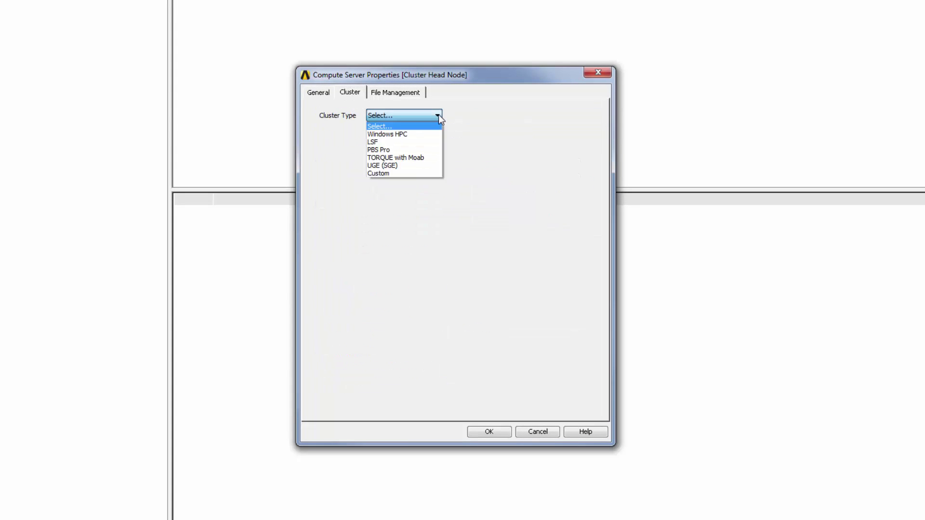
{"action": "left_click", "coordinate": [421, 167]}
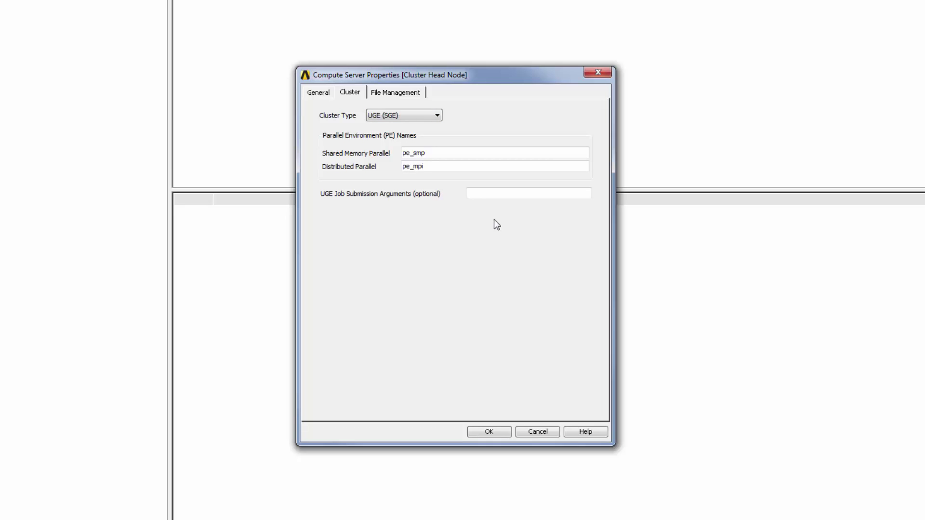
- Enter \\headnode\RsmTempHPC as the Shared Cluster Directory under File Management
{"action": "left_click", "coordinate": [416, 94]}
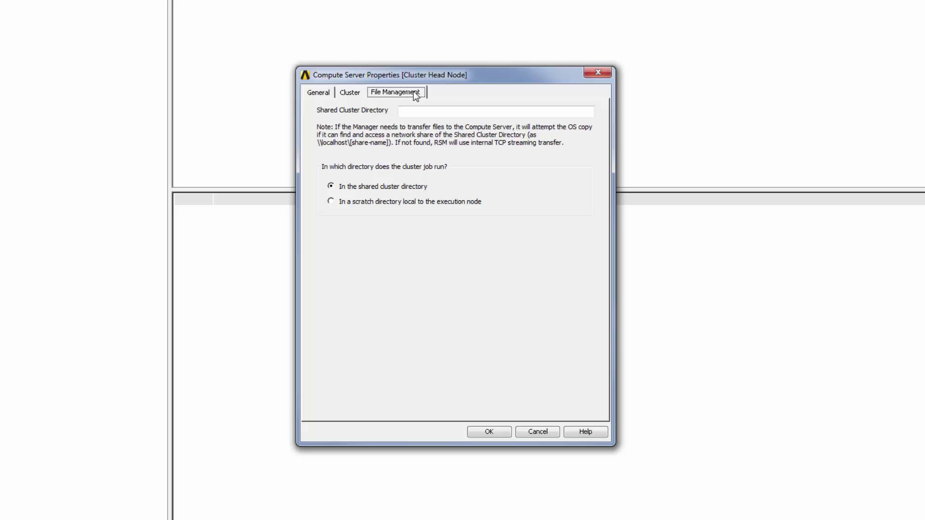
{"action": "left_click", "coordinate": [434, 111]}
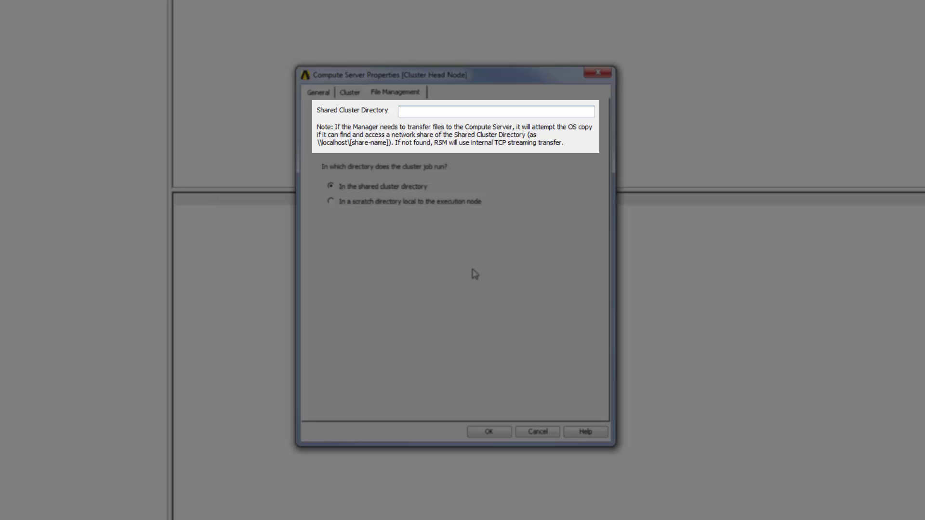
{"action": "type", "text": "/shared/rsmtemp"}
{"action": "key", "text": "ctrl+z"}
{"action": "type", "text": "$HOME/rsmtemp"}
{"action": "key", "text": "ctrl+z"}
{"action": "type", "text": "\\headnode\\RsmTempHPC"}
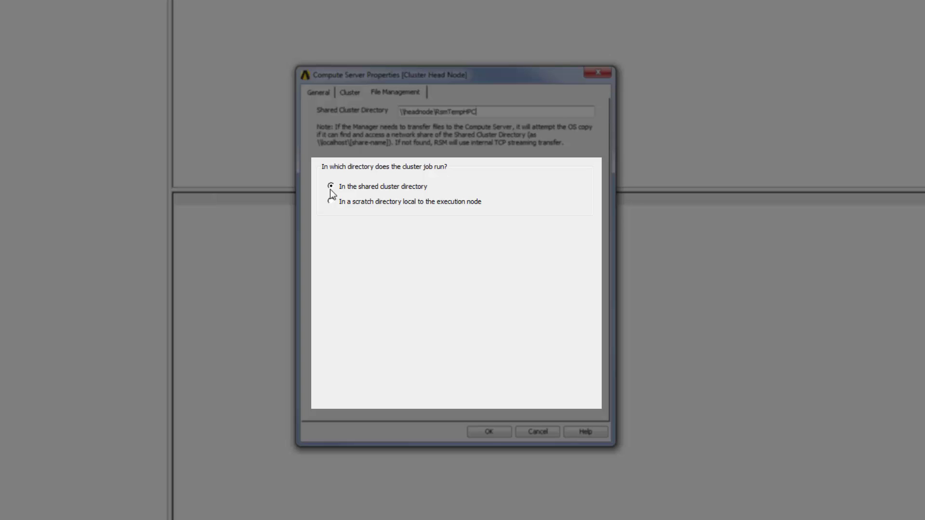
- Keep jobs running in the shared cluster directory rather than a local scratch directory
{"action": "left_click", "coordinate": [330, 201]}
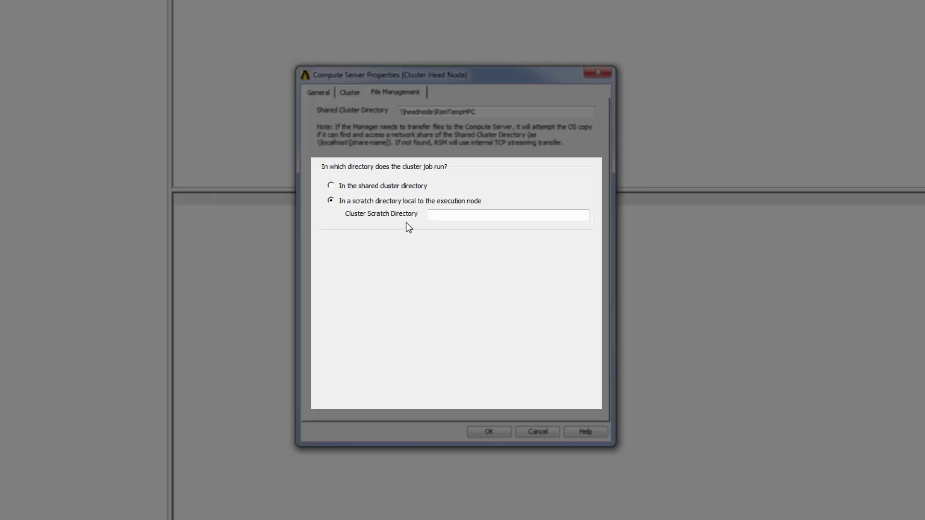
{"action": "left_click", "coordinate": [330, 186]}
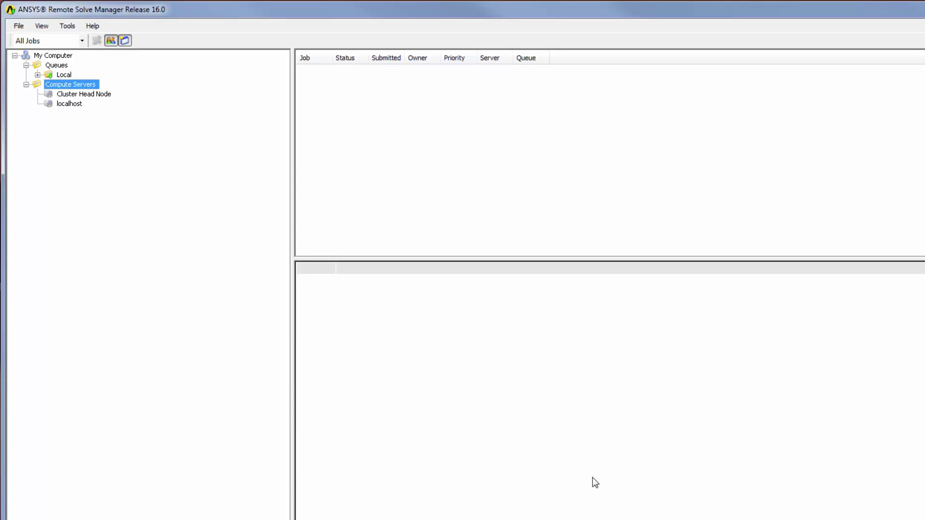
- Create 'Queue 1' with Cluster Head Node as its assigned server
{"action": "right_click", "coordinate": [64, 66]}
{"action": "left_click", "coordinate": [82, 71]}
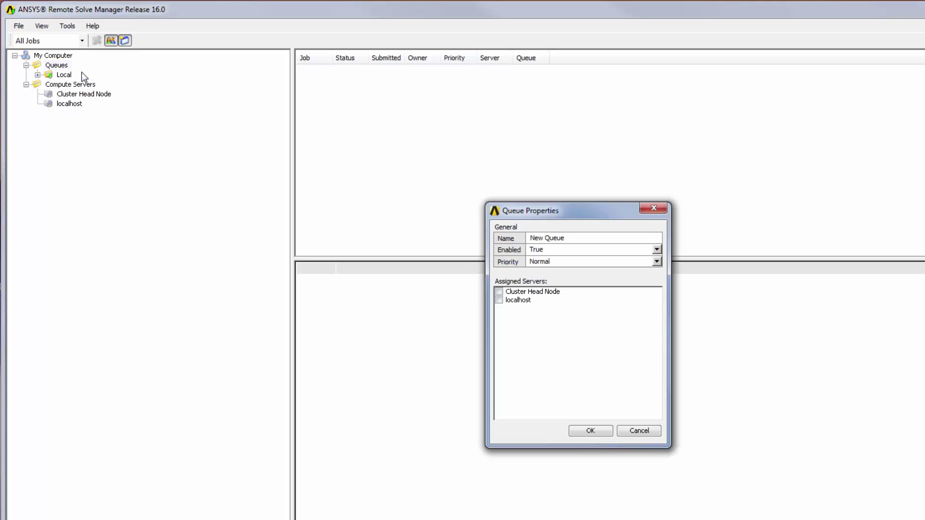
{"action": "left_click", "coordinate": [529, 238]}
{"action": "type", "text": "Qu"}
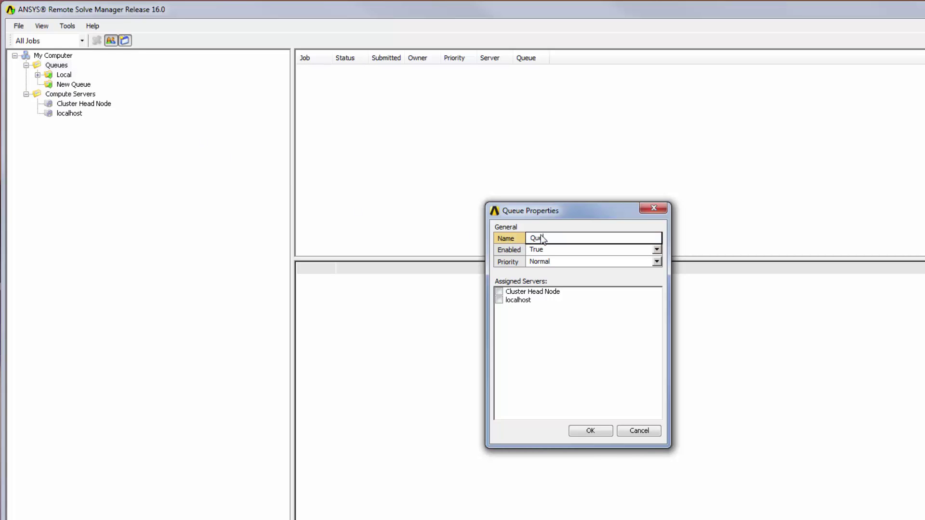
{"action": "type", "text": "eue 1"}
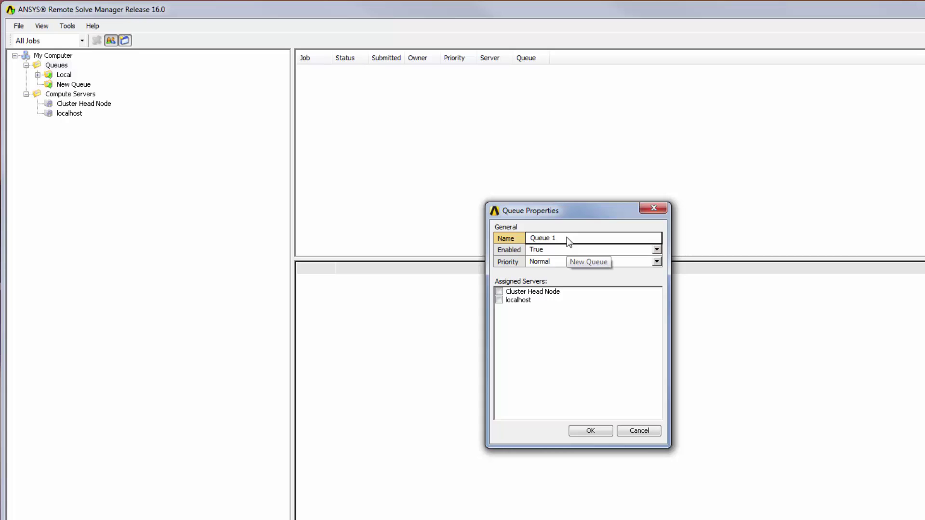
{"action": "left_click", "coordinate": [500, 292]}
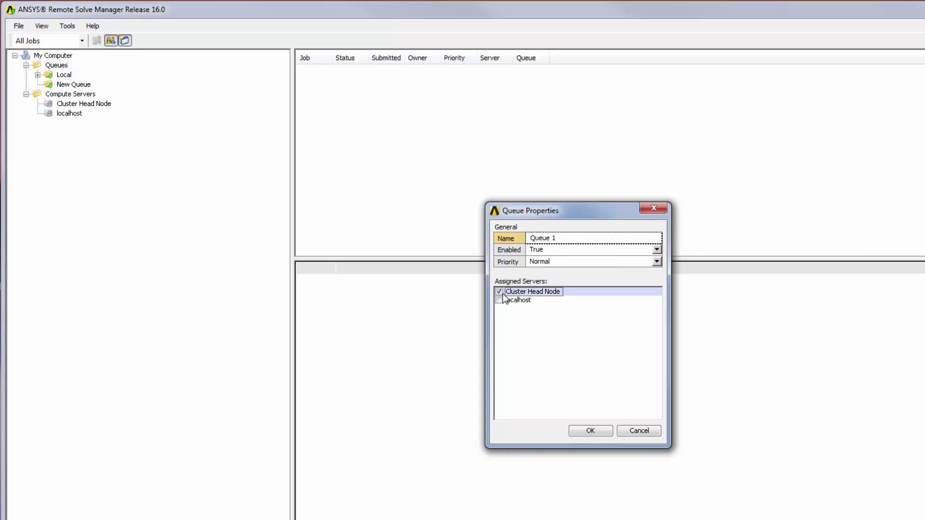
{"action": "left_click", "coordinate": [603, 429]}
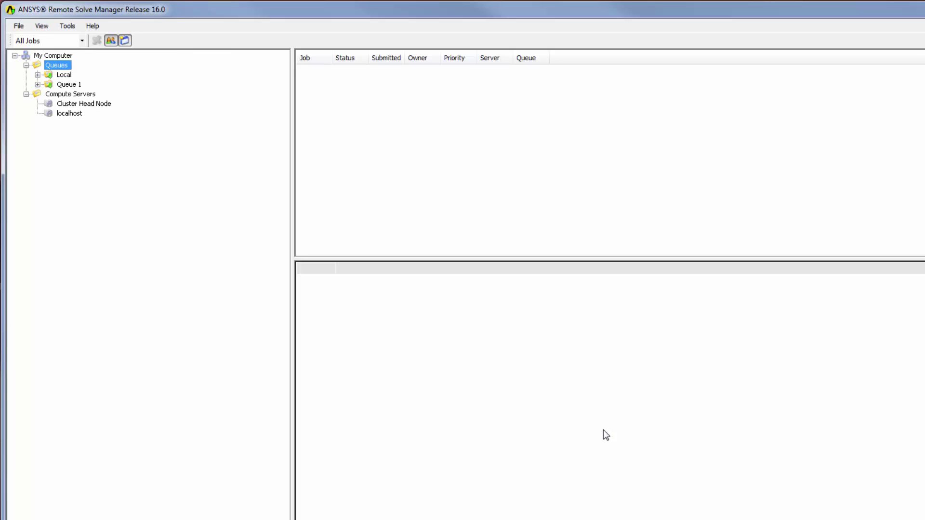
- Submit a test job to Cluster Head Node under Queue 1
{"action": "left_click", "coordinate": [38, 85]}
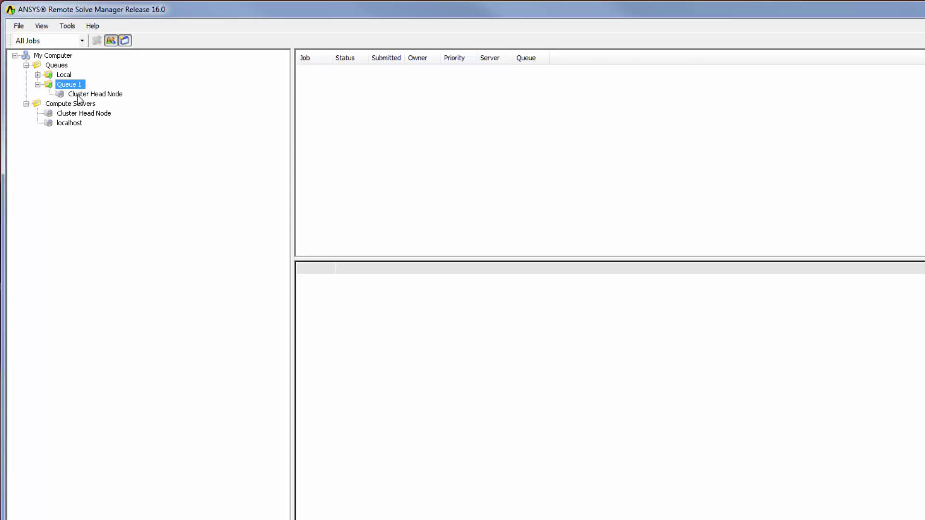
{"action": "right_click", "coordinate": [109, 94]}
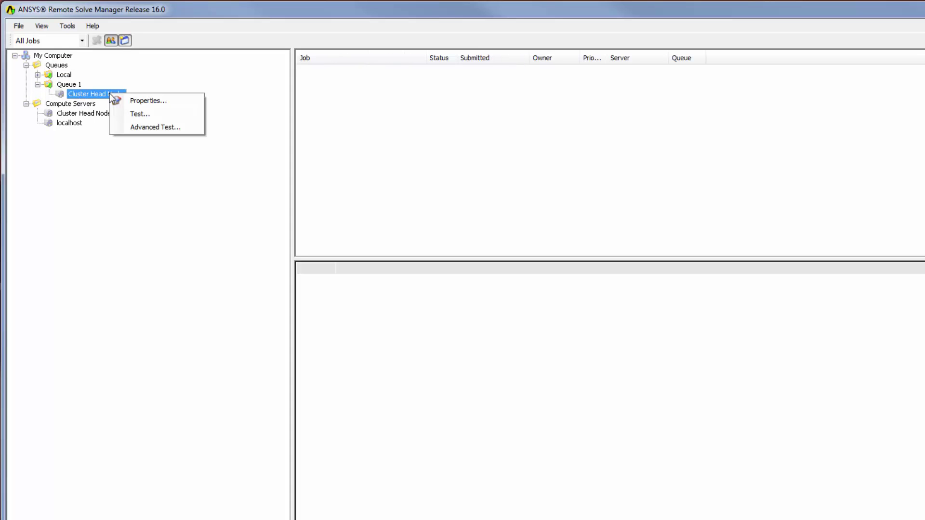
{"action": "left_click", "coordinate": [139, 114]}
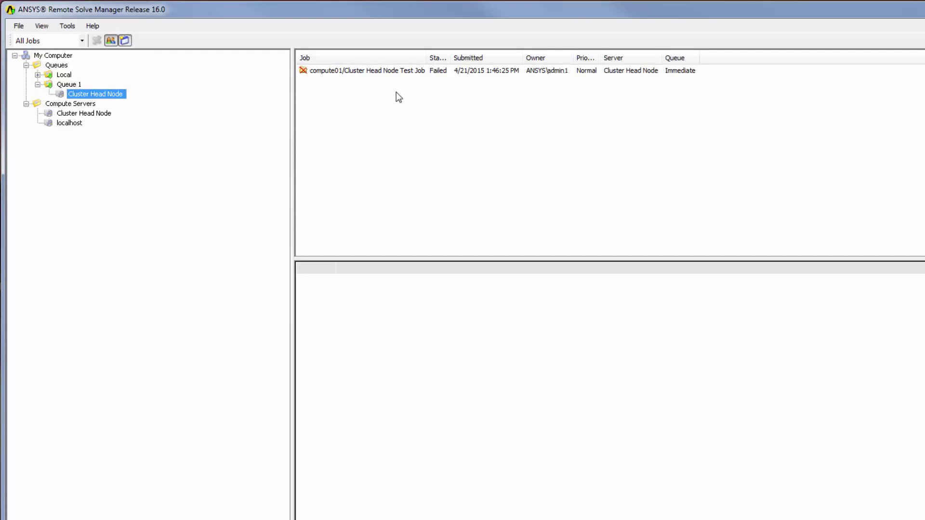
- Display the failed job's log and start saving its job report
{"action": "left_click", "coordinate": [403, 71]}
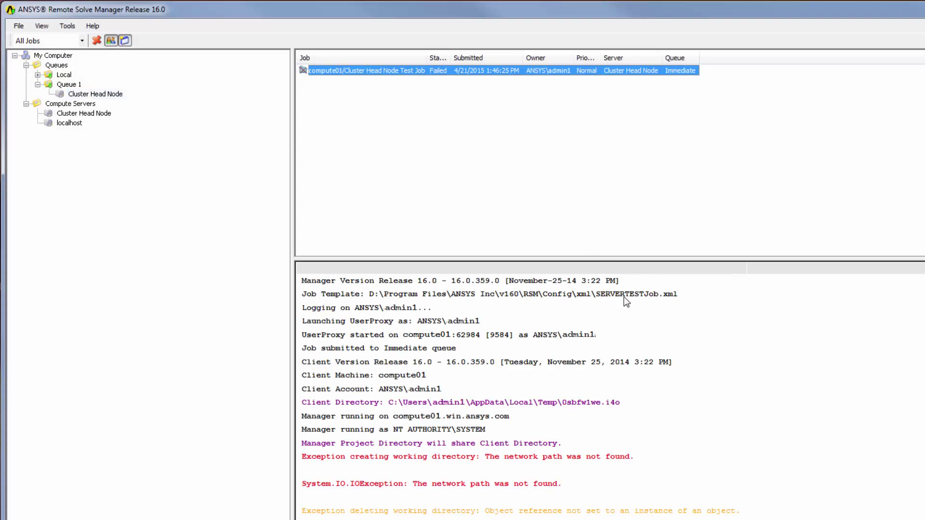
{"action": "right_click", "coordinate": [652, 310]}
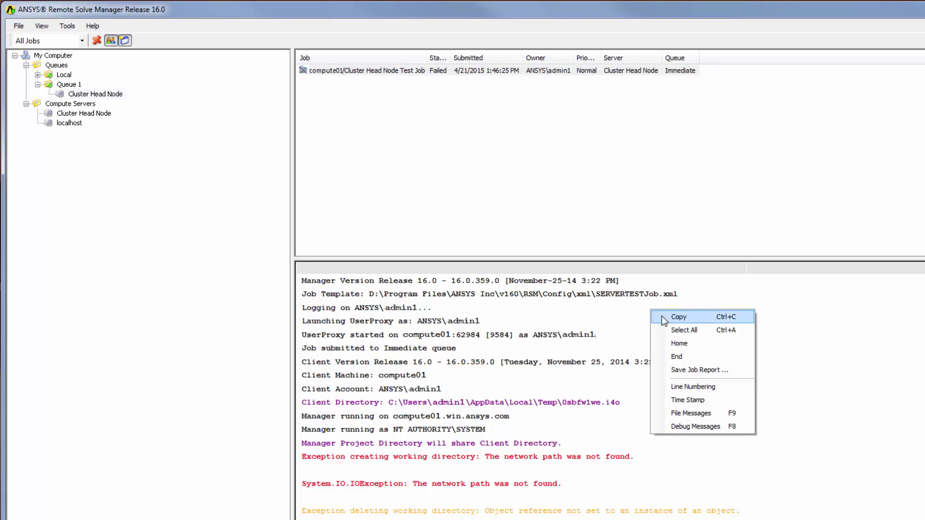
{"action": "left_click", "coordinate": [717, 369]}
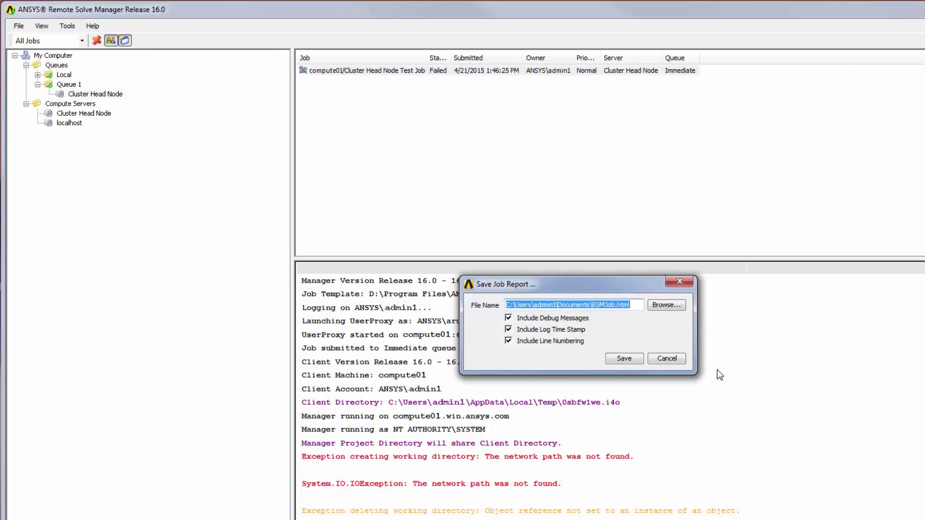